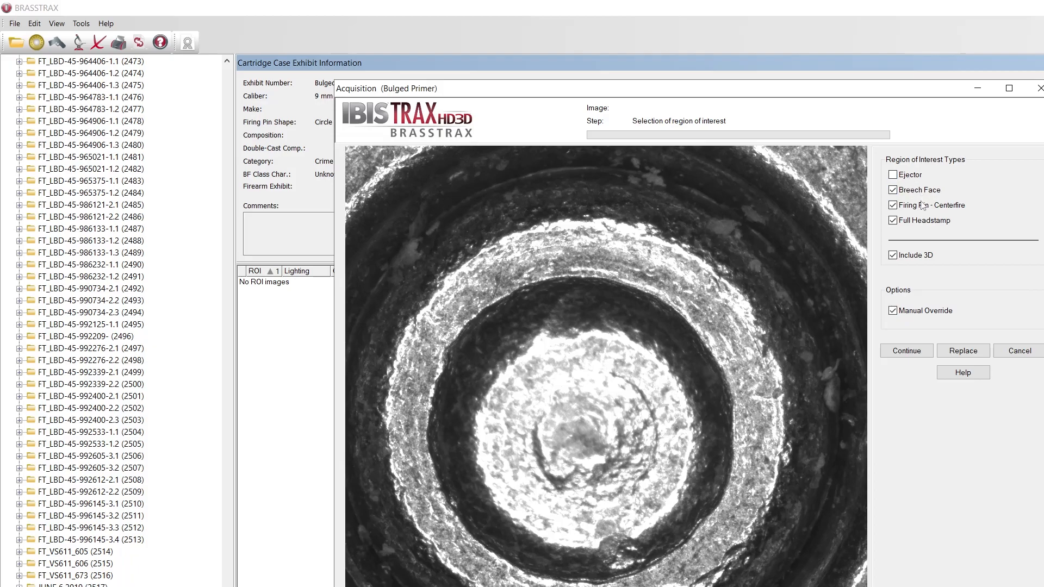
# Start acquiring the breech face, centerfire firing pin and full headstamp with 3D, and verify the breech face ring light focus
pyautogui.click(905, 351)
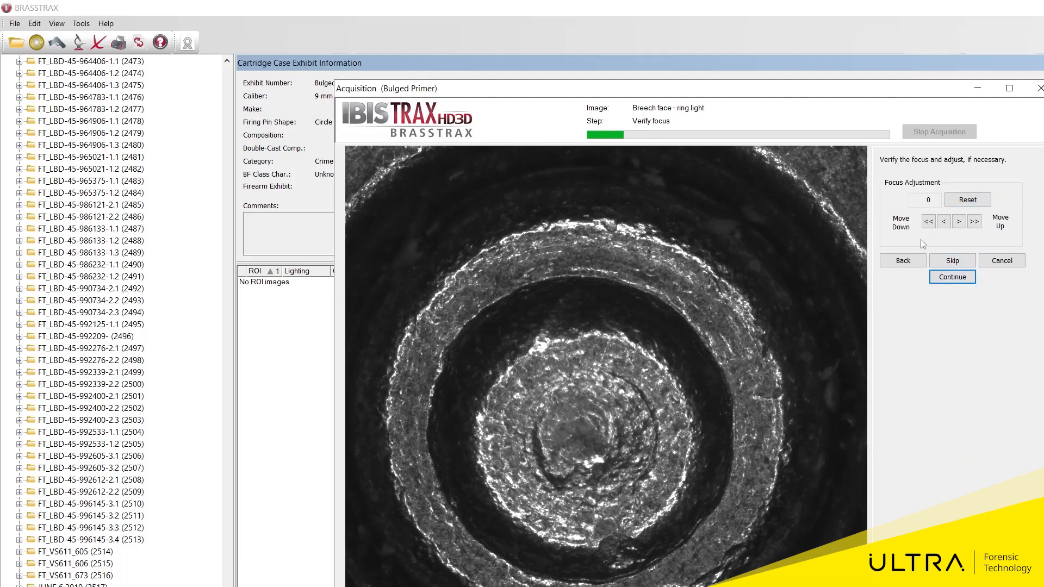
pyautogui.click(928, 222)
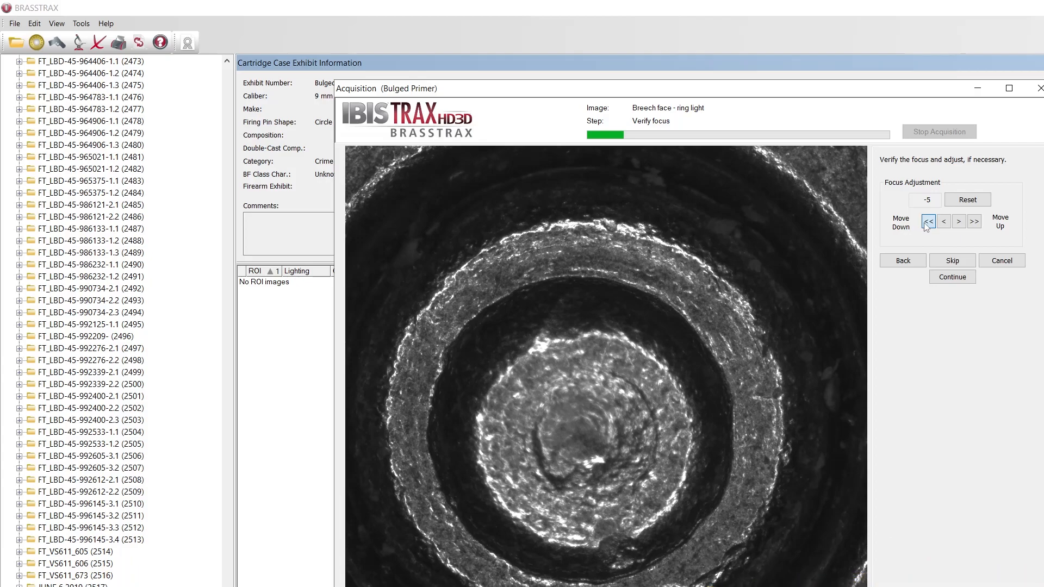
pyautogui.click(977, 224)
pyautogui.click(952, 279)
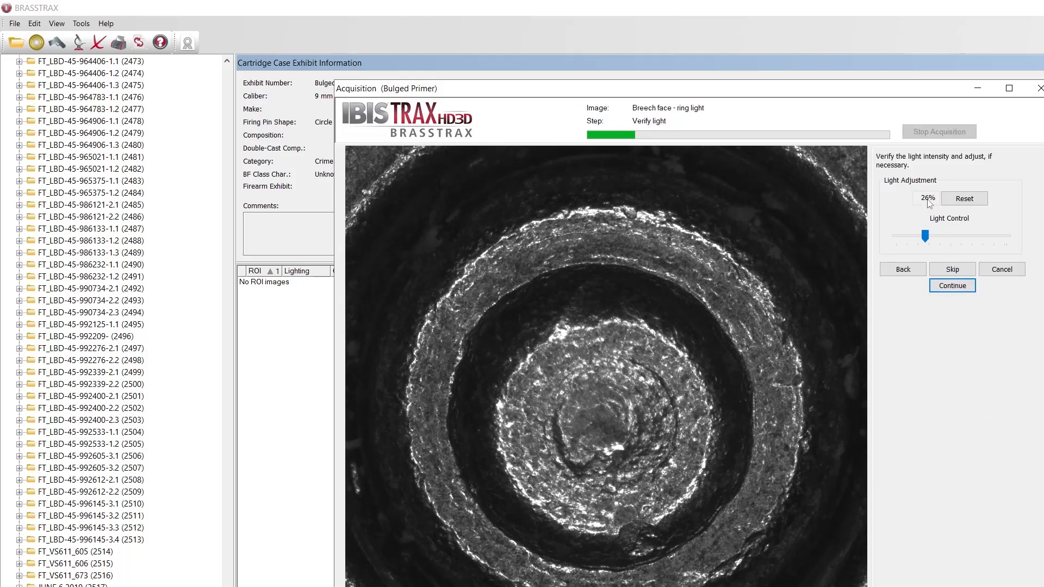
# Accept the breech face ring light intensity at 26% and shrink the inner outline to the small circular mark at the primer's center
pyautogui.moveTo(926, 234)
pyautogui.mouseDown()
pyautogui.moveTo(950, 232)
pyautogui.moveTo(924, 234)
pyautogui.mouseUp()
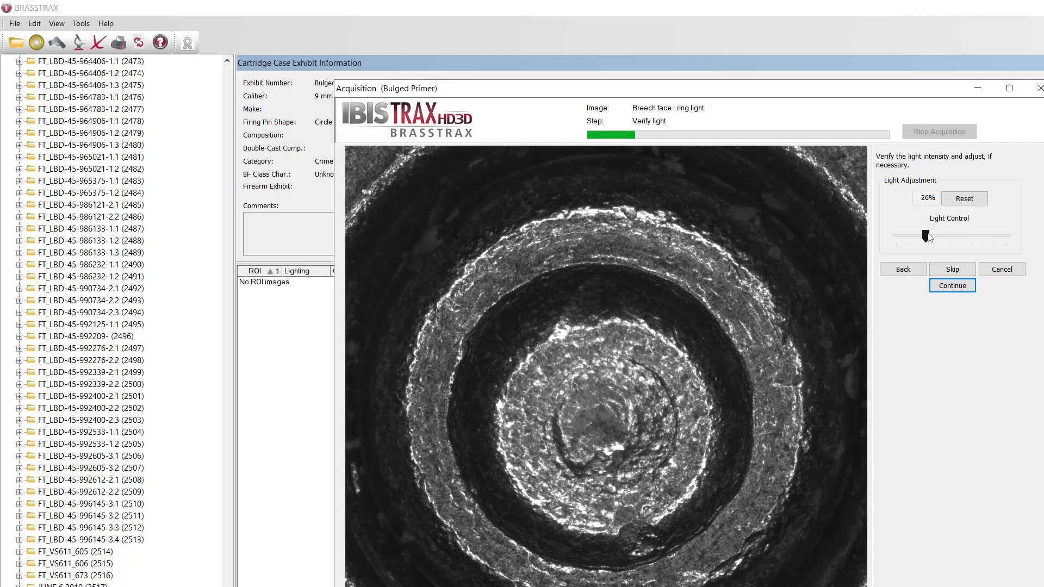
pyautogui.click(956, 293)
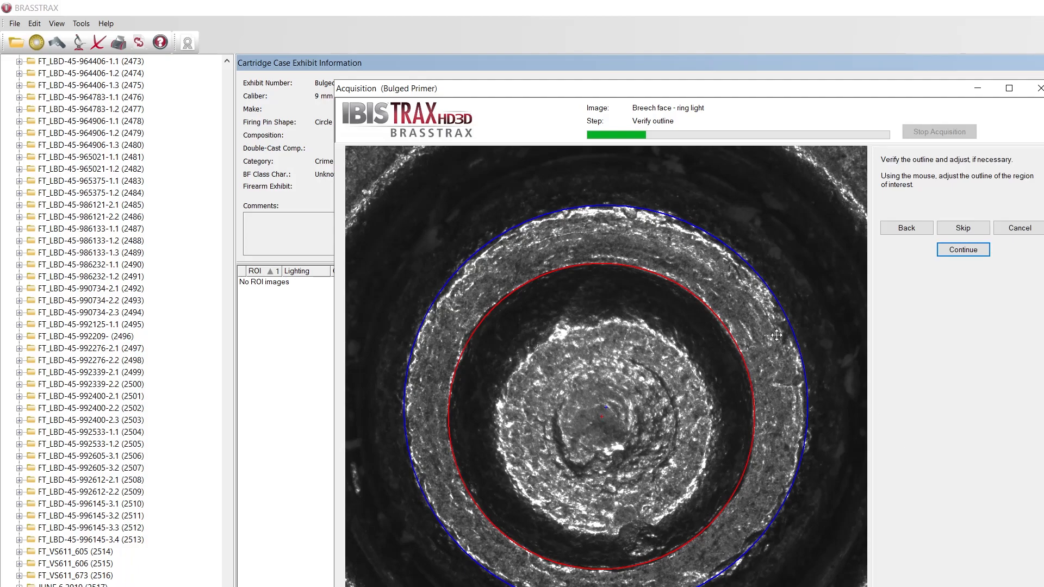
pyautogui.moveTo(719, 321); pyautogui.dragTo(594, 418)
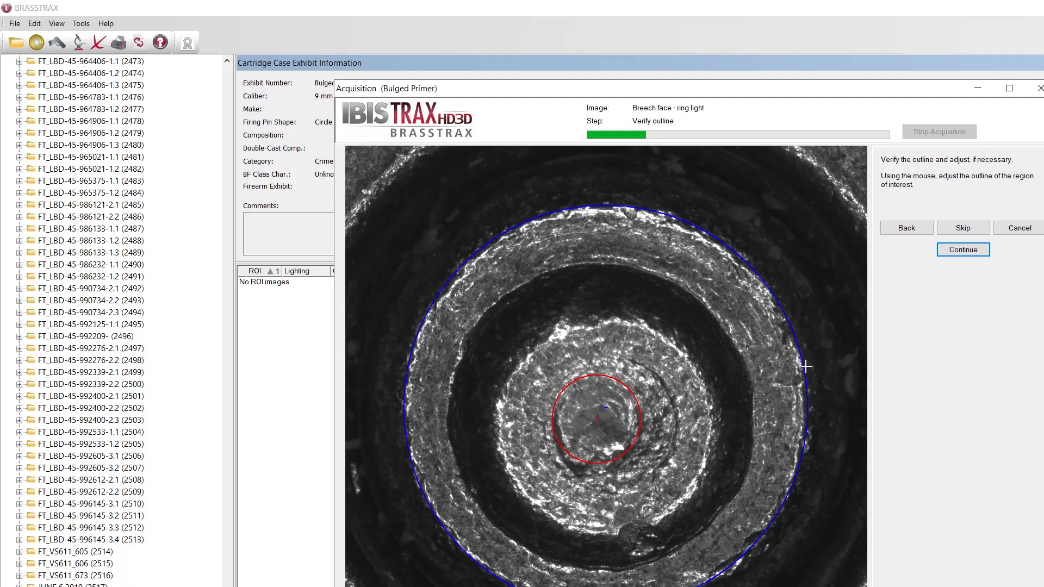
pyautogui.click(952, 253)
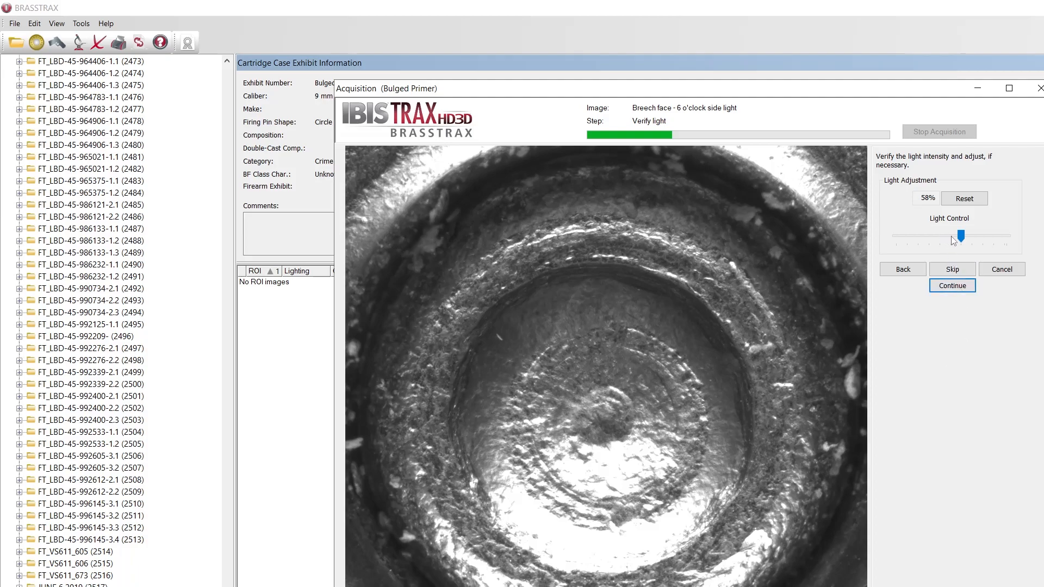
# Capture the breech face 6 o'clock side light image at 50% light and accept the result
pyautogui.click(952, 287)
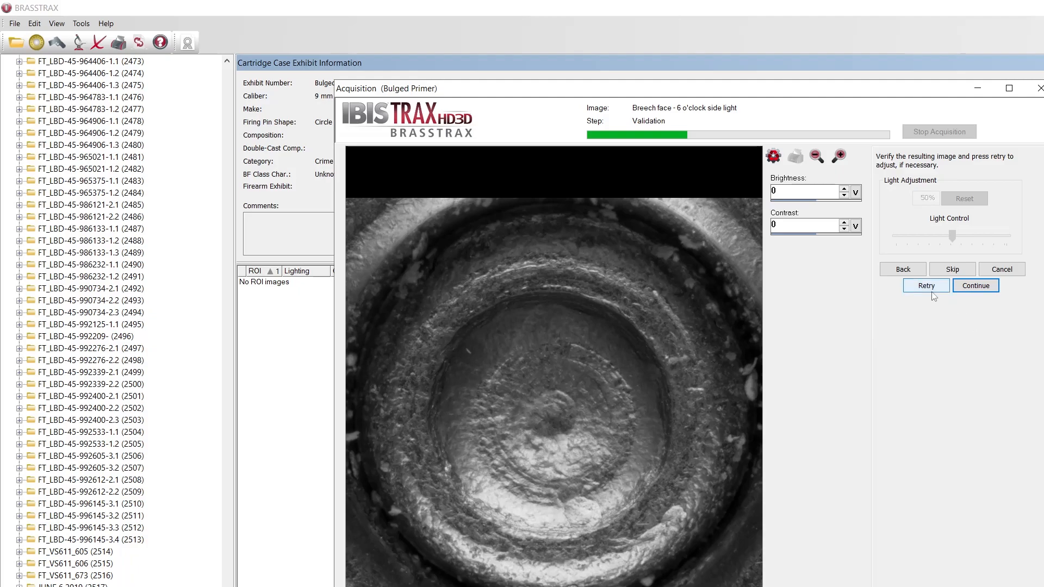
pyautogui.click(975, 286)
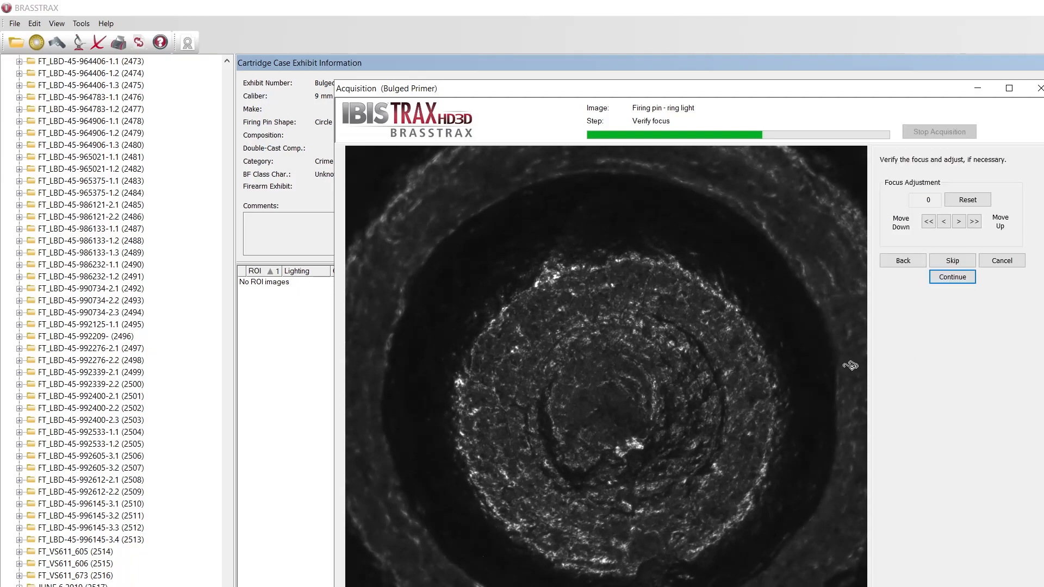
# Accept the firing pin ring light focus and 25% intensity, and shrink the firing pin outline to the small central mark
pyautogui.click(954, 278)
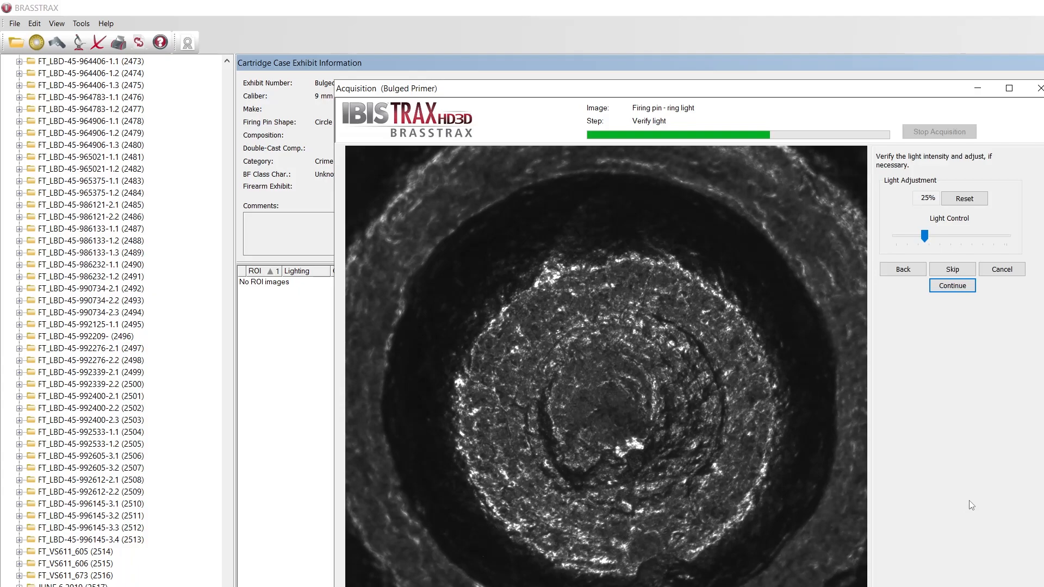
pyautogui.click(959, 293)
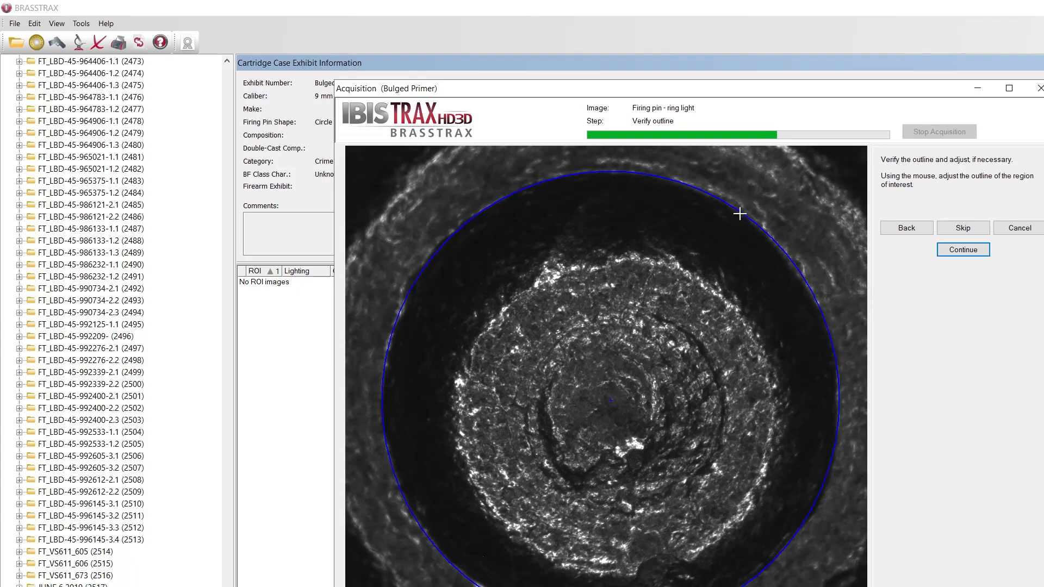
pyautogui.moveTo(740, 214); pyautogui.dragTo(643, 359)
pyautogui.moveTo(633, 399)
pyautogui.mouseDown()
pyautogui.moveTo(625, 395)
pyautogui.moveTo(626, 405)
pyautogui.mouseUp()
pyautogui.moveTo(599, 350); pyautogui.dragTo(601, 352)
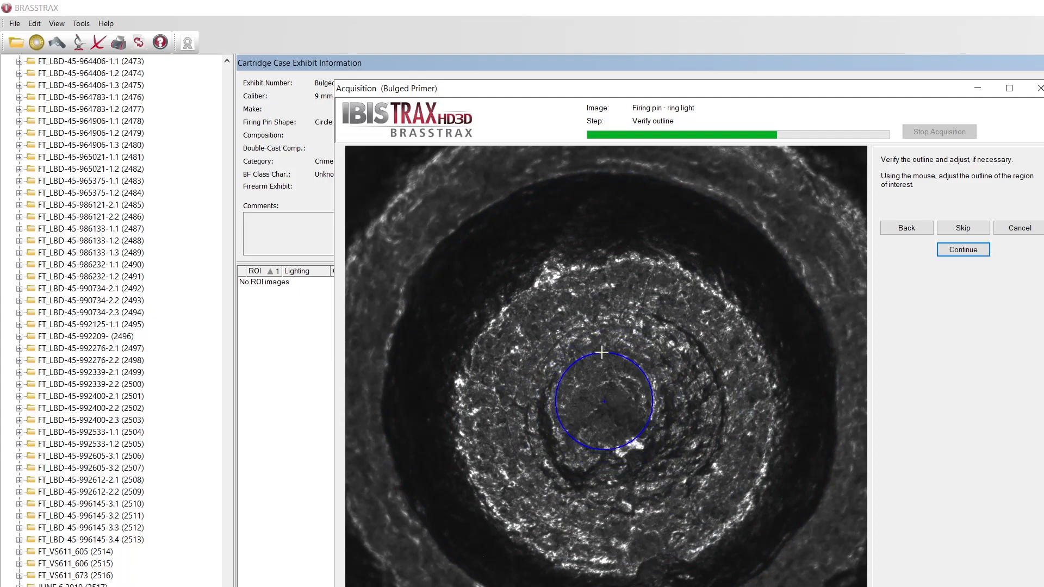
pyautogui.moveTo(617, 414); pyautogui.dragTo(617, 414)
pyautogui.click(957, 251)
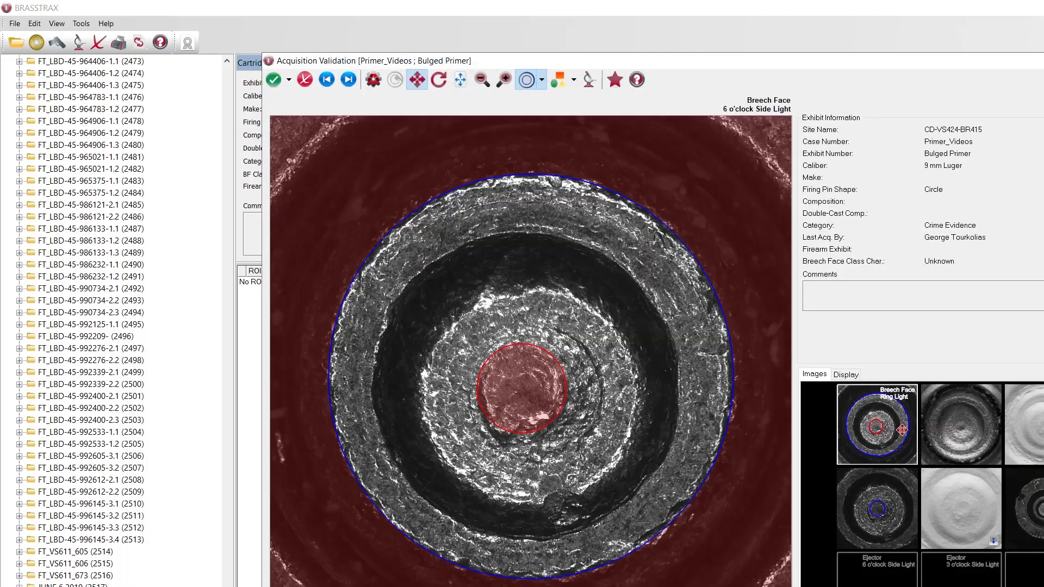
# Review the breech face ring light image and the firing pin ring light and 3D images
pyautogui.click(901, 430)
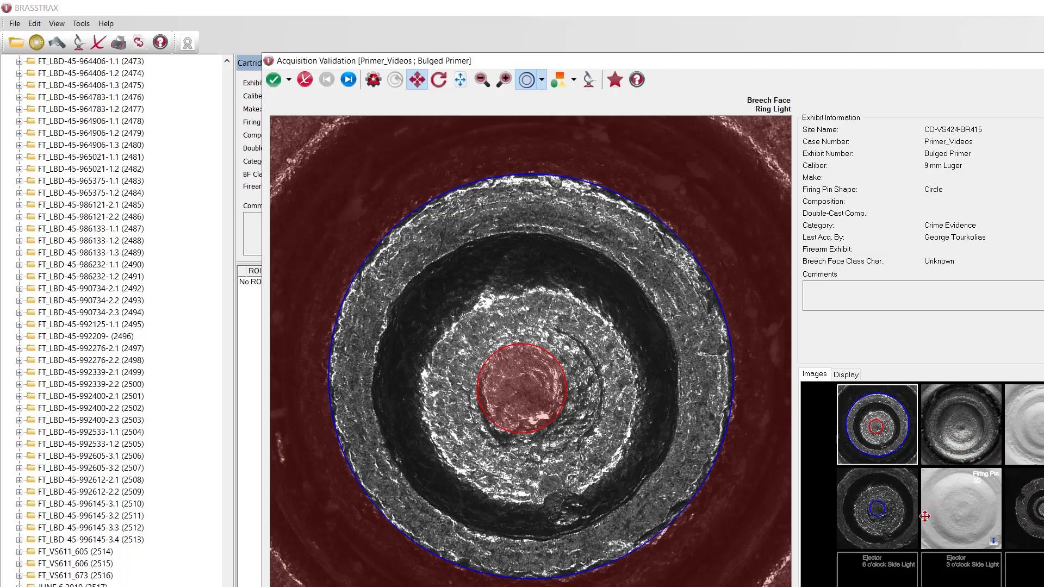
pyautogui.click(886, 520)
pyautogui.click(954, 520)
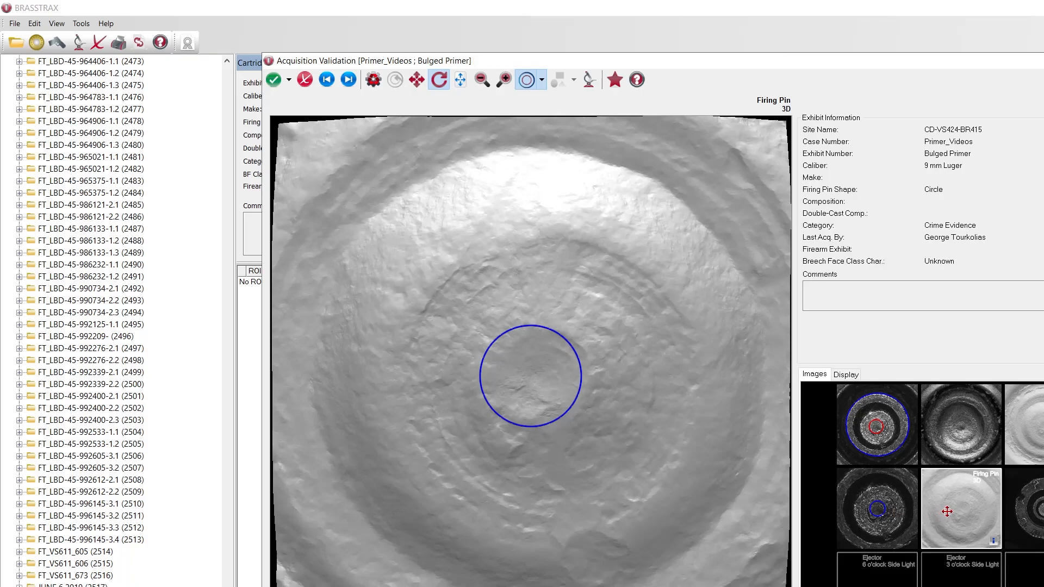
# Tilt the breech face 3D image to a low viewing angle and set its 3D elevation to 160%
pyautogui.click(1038, 446)
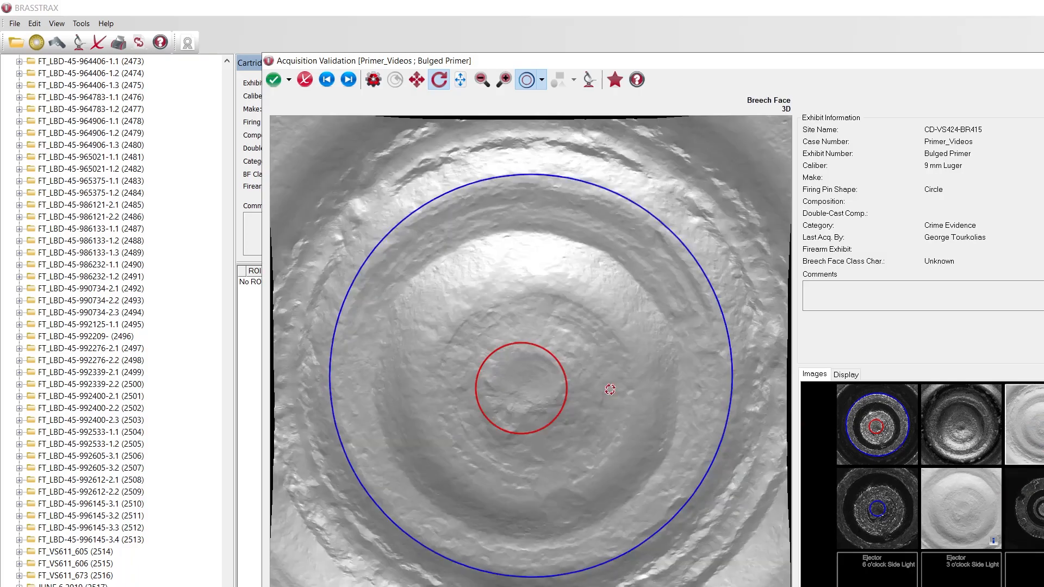
pyautogui.moveTo(516, 582); pyautogui.dragTo(526, 477)
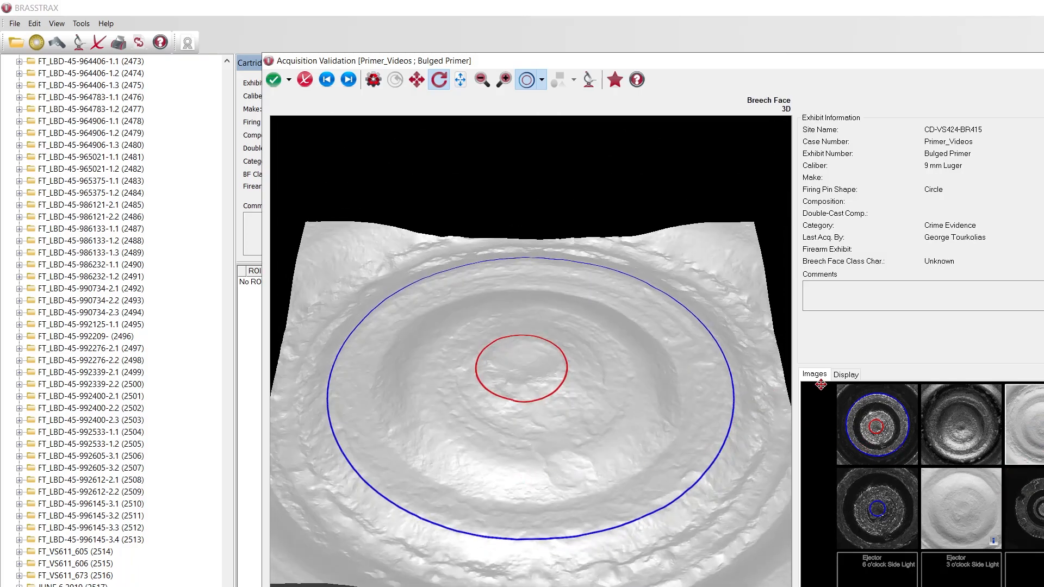
pyautogui.click(846, 375)
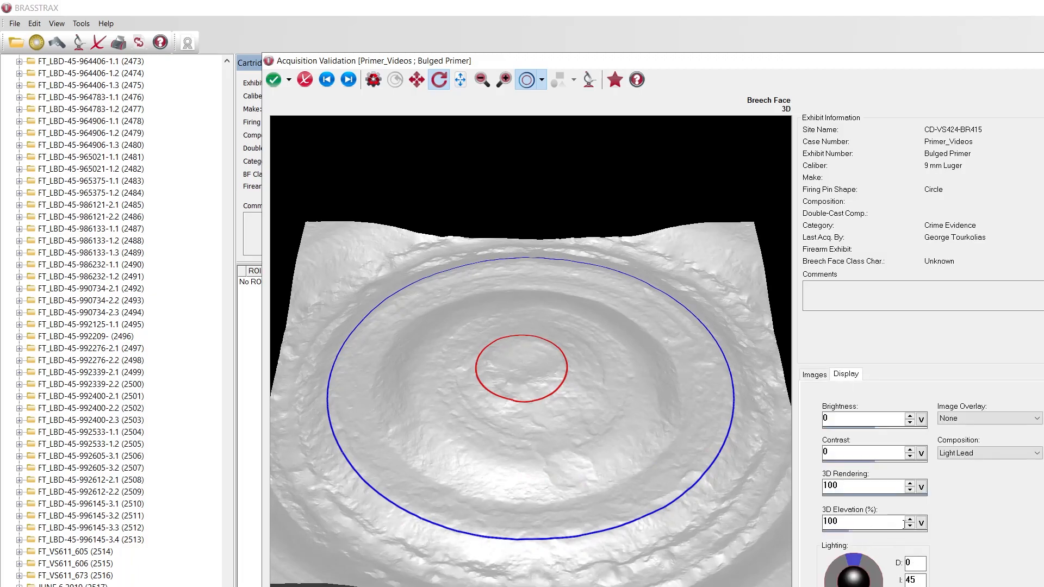
pyautogui.moveTo(859, 523); pyautogui.dragTo(784, 520)
pyautogui.write('160')
pyautogui.press('Return')
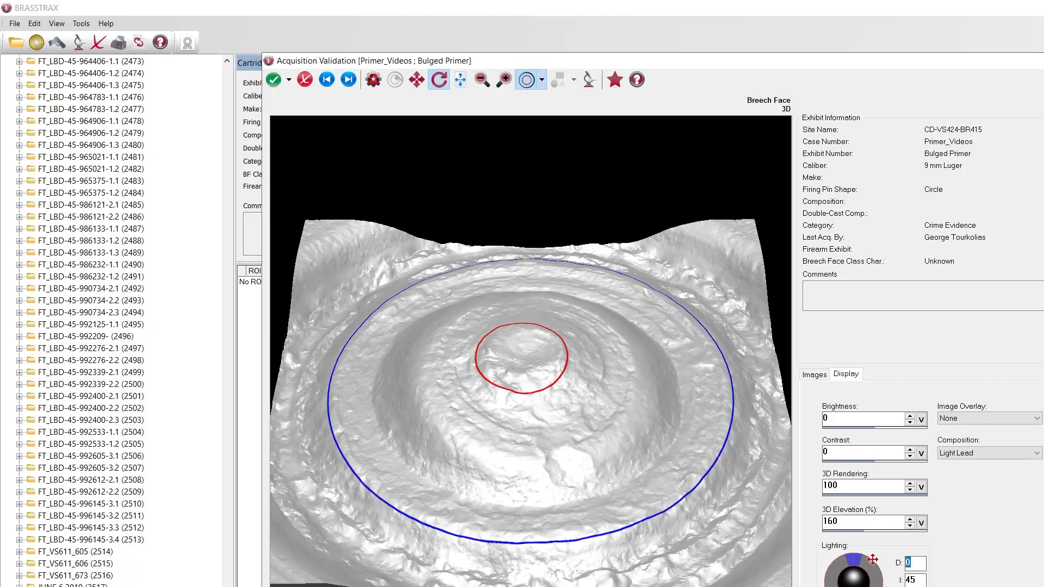
# Adjust the lighting direction on the breech face 3D image and tilt the surface back toward a top view
pyautogui.click(869, 574)
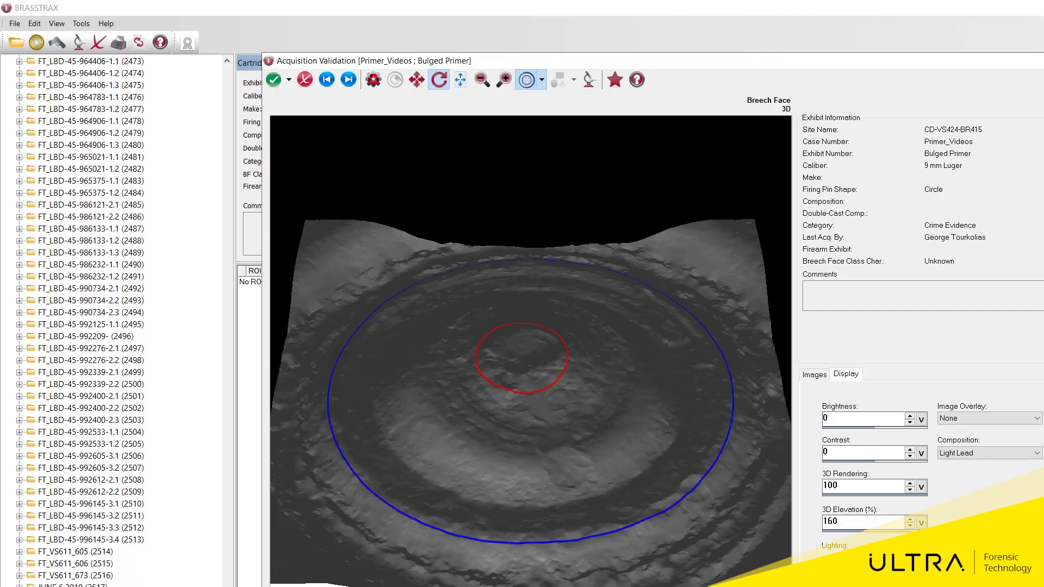
pyautogui.click(870, 576)
pyautogui.click(853, 581)
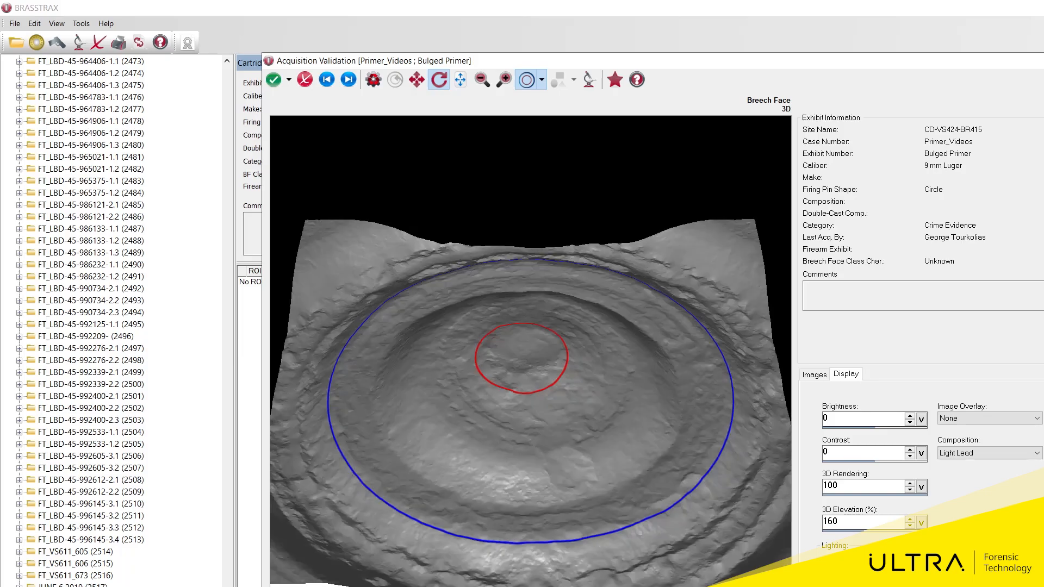
pyautogui.moveTo(535, 457); pyautogui.dragTo(538, 541)
# Compare the breech face side light, ring light and 3D images to check where the inner outline sits
pyautogui.click(815, 375)
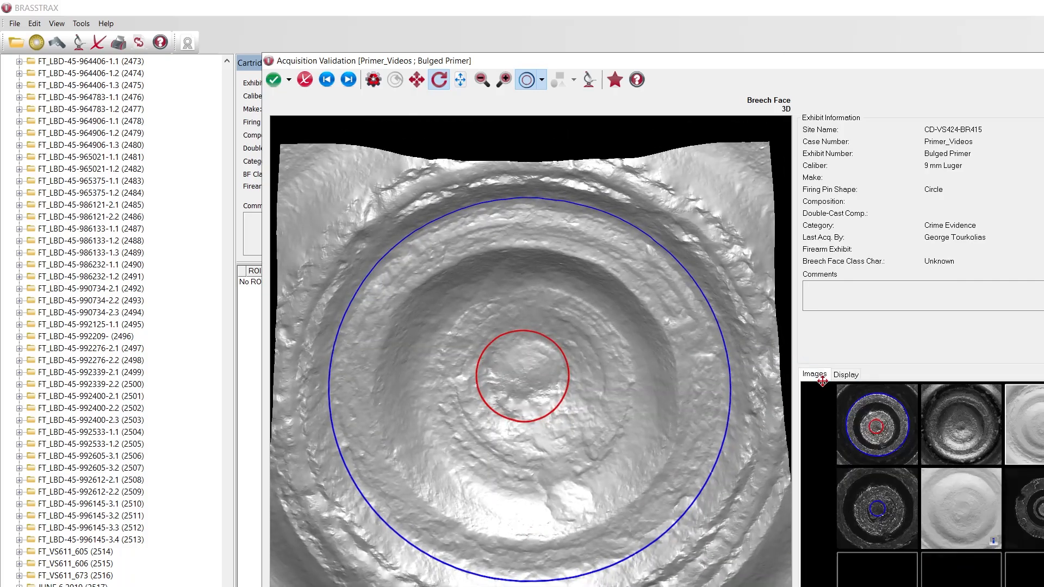
pyautogui.click(965, 445)
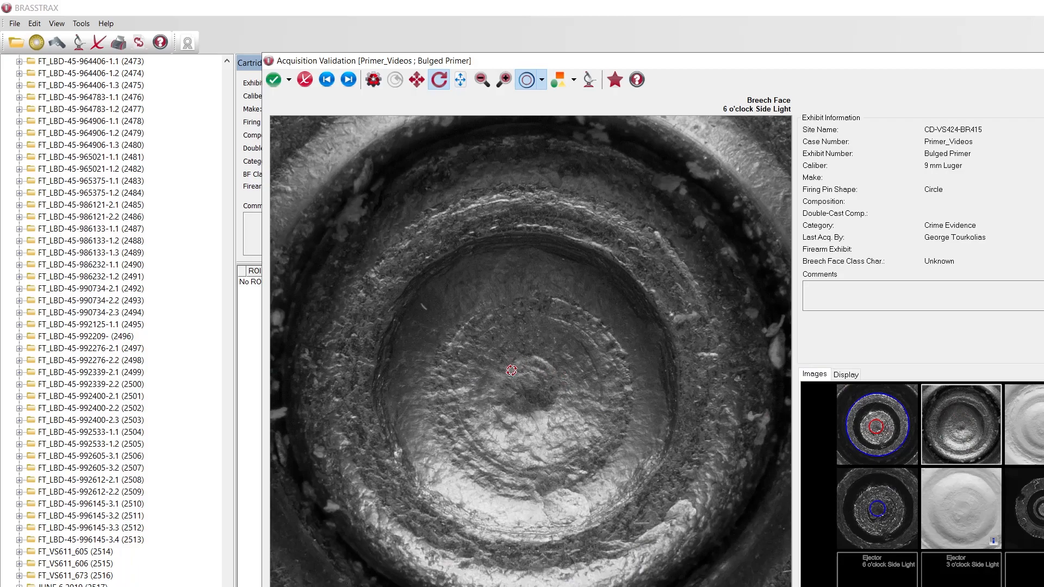
pyautogui.click(876, 433)
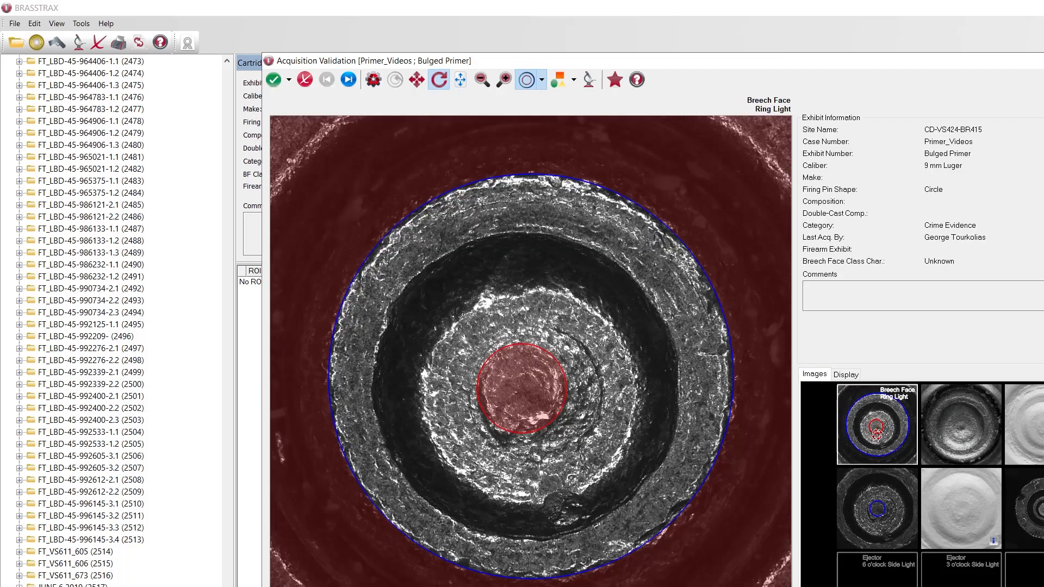
pyautogui.click(1038, 435)
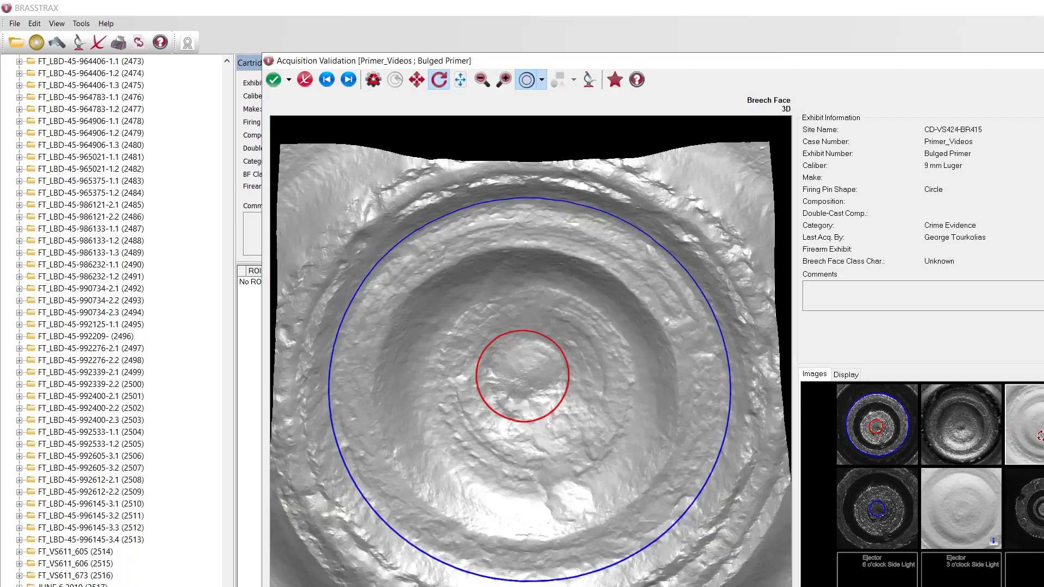
pyautogui.moveTo(563, 470); pyautogui.dragTo(558, 500)
pyautogui.click(867, 455)
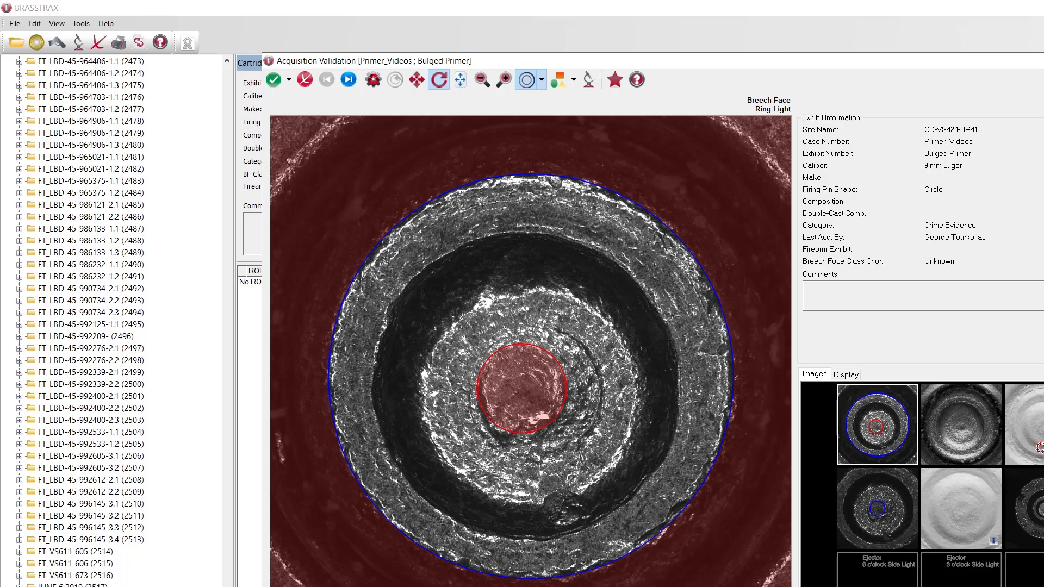
pyautogui.click(1036, 448)
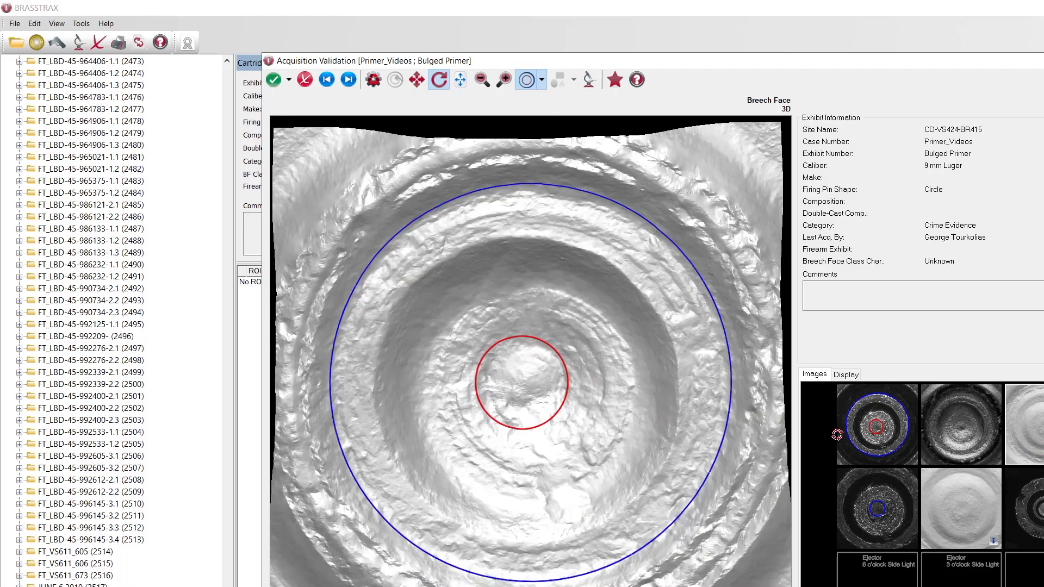
# Shift the inner outline slightly on the breech face ring light image and check its placement on the tilted 3D surface
pyautogui.click(896, 394)
pyautogui.moveTo(532, 384); pyautogui.dragTo(532, 385)
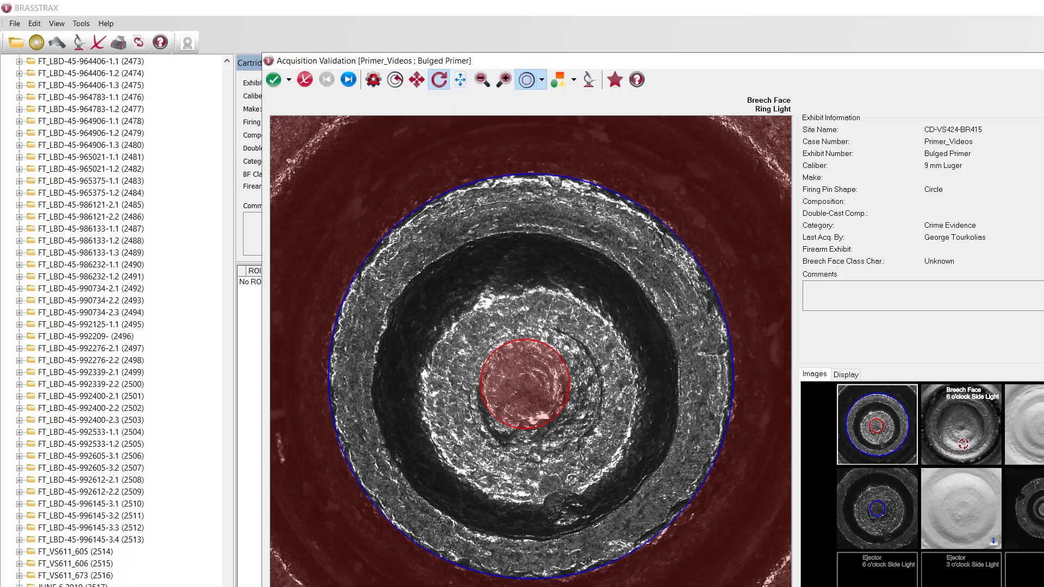
pyautogui.click(1024, 444)
pyautogui.moveTo(524, 576); pyautogui.dragTo(528, 375)
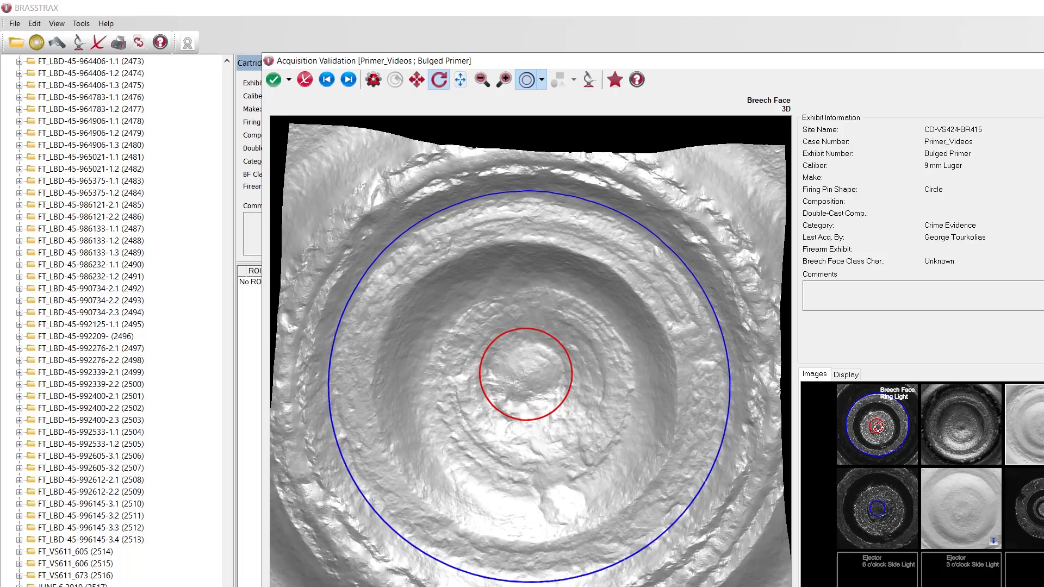
# Shrink the inner outline on the breech face ring light image and save the exhibit without printing or submitting the case
pyautogui.click(873, 427)
pyautogui.moveTo(564, 367)
pyautogui.mouseDown()
pyautogui.moveTo(675, 352)
pyautogui.moveTo(561, 386)
pyautogui.mouseUp()
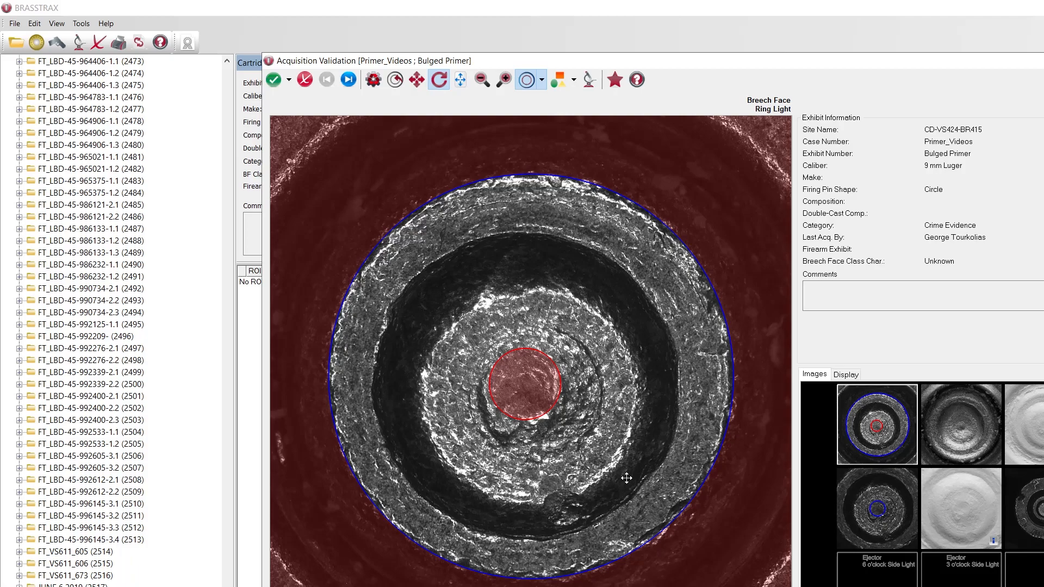
pyautogui.click(274, 80)
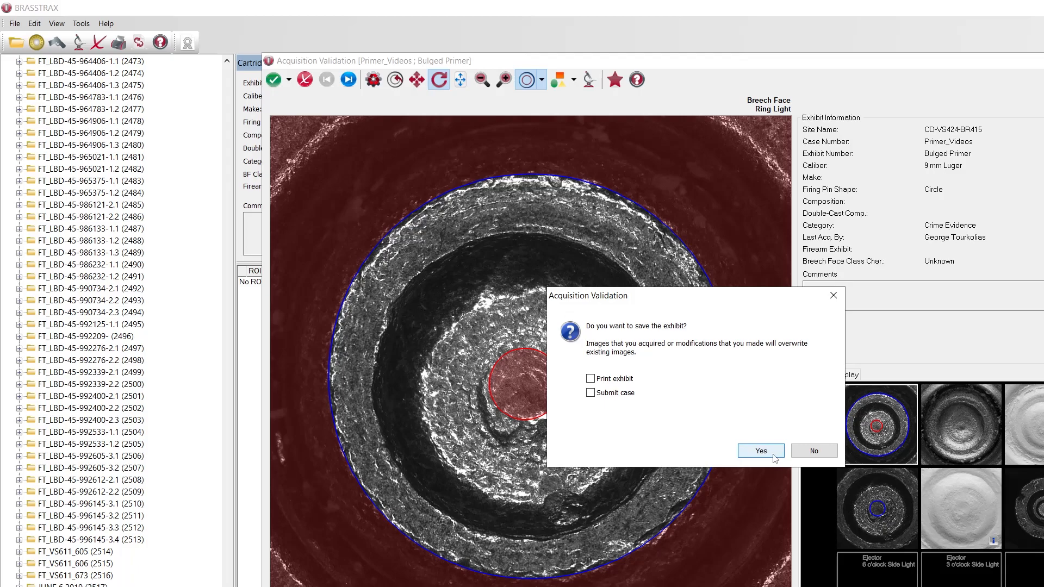
pyautogui.click(761, 451)
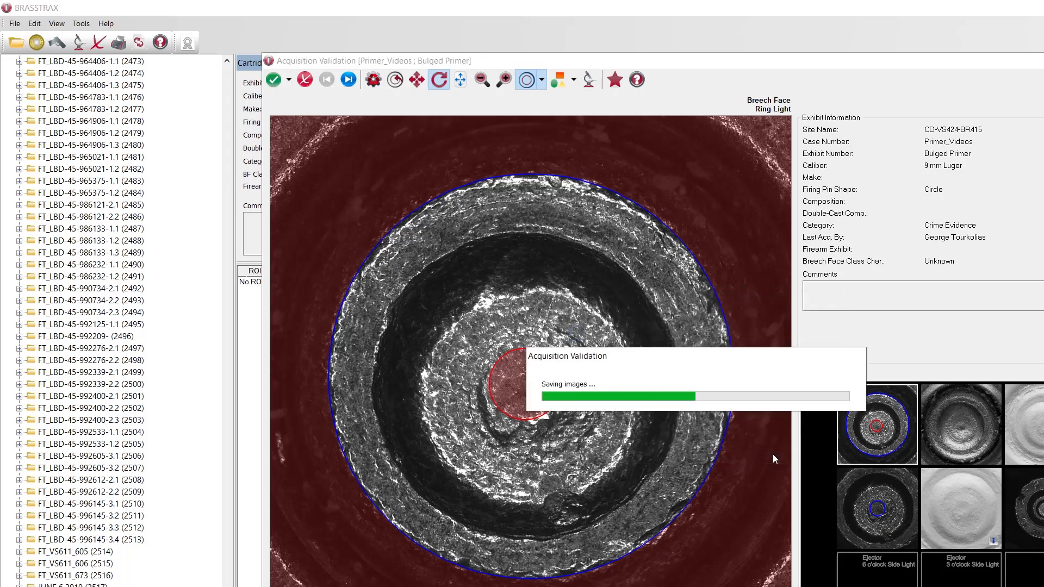